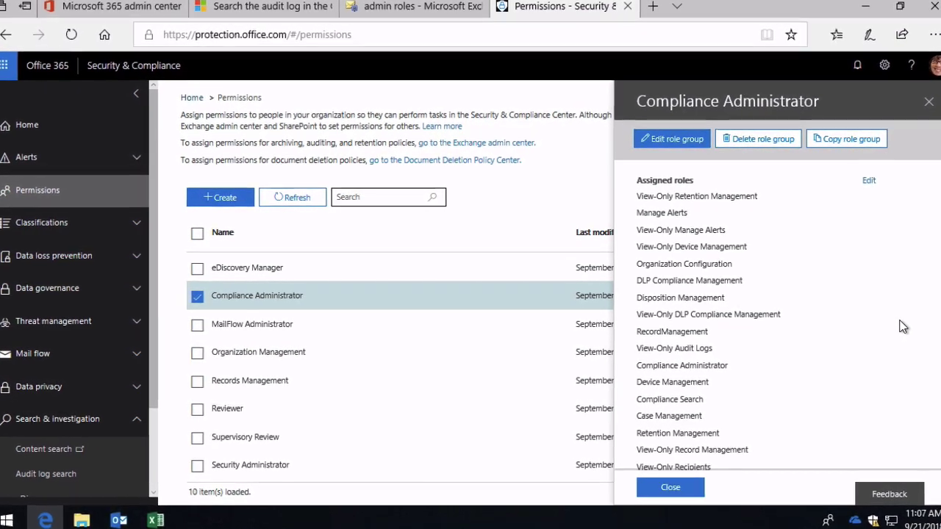
Step: Swap from Compliance Administrator's details to Organization Management's Assigned roles list
{"action": "left_click", "coordinate": [925, 102]}
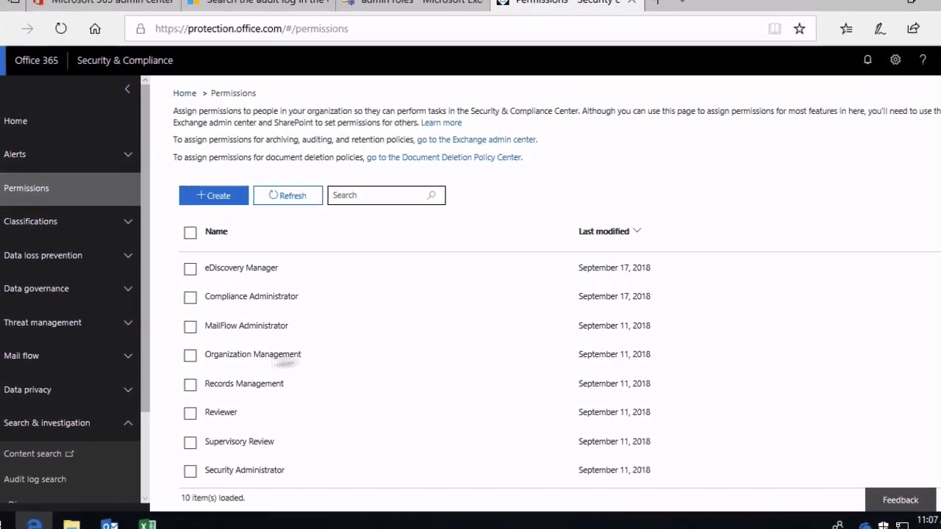
{"action": "left_click", "coordinate": [192, 354]}
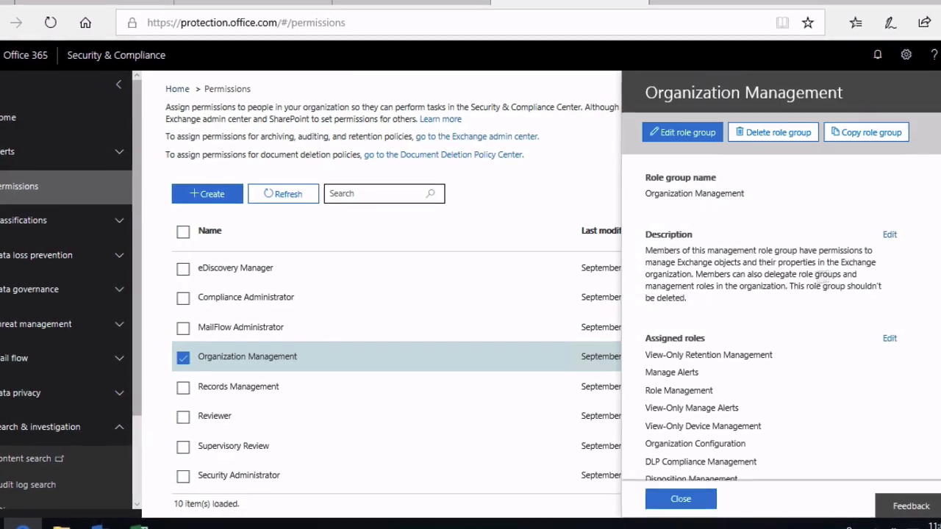
{"action": "scroll", "coordinate": [778, 331], "scroll_direction": "down", "scroll_amount": 2}
{"action": "scroll", "coordinate": [779, 316], "scroll_direction": "down", "scroll_amount": 4}
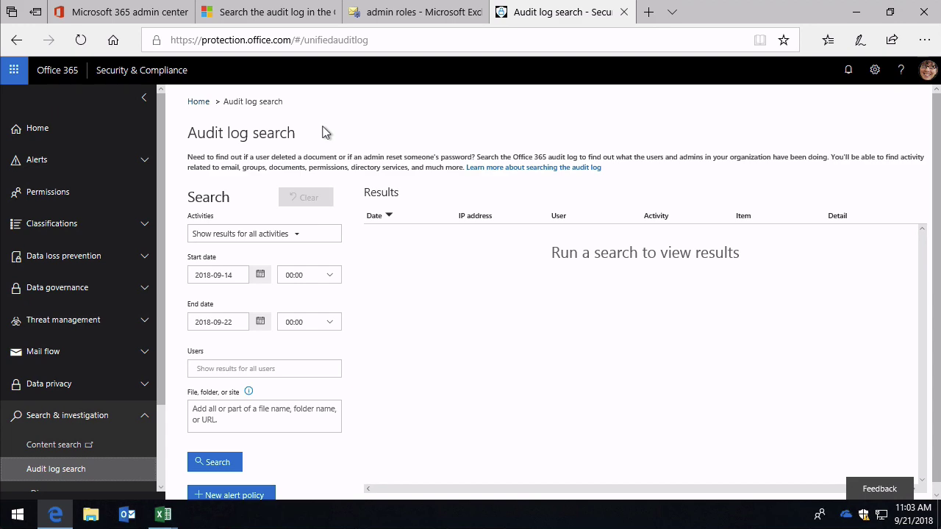
Step: In the Exchange admin roles, view the assigned roles of Organization Management and Records Management
{"action": "left_click", "coordinate": [401, 22]}
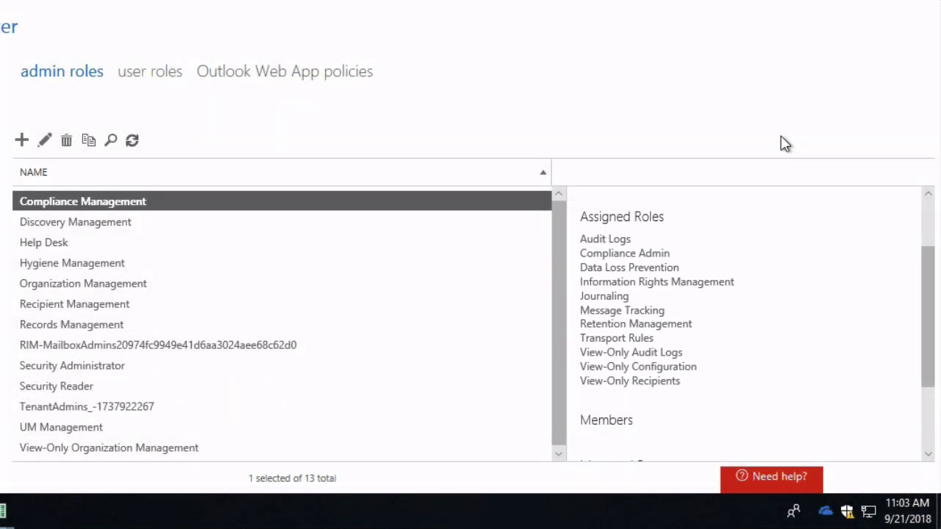
{"action": "left_click", "coordinate": [107, 286]}
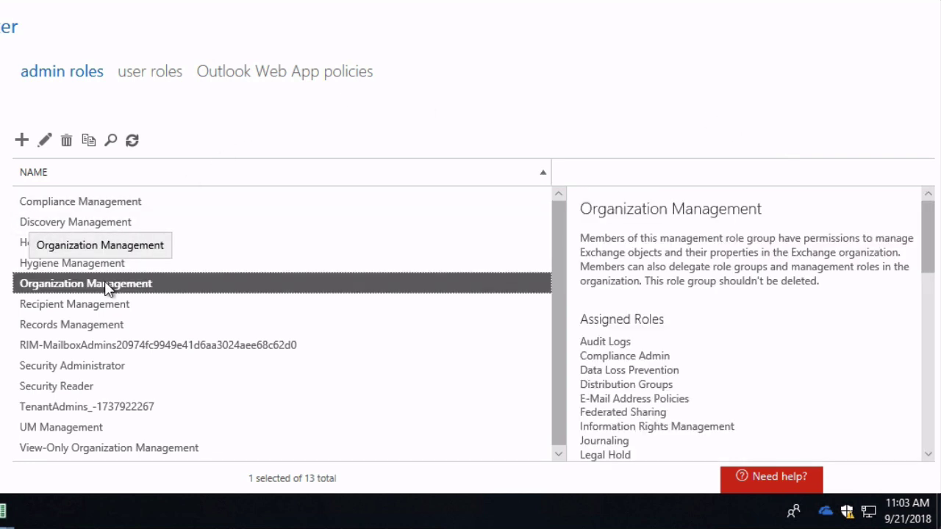
{"action": "left_click", "coordinate": [100, 325]}
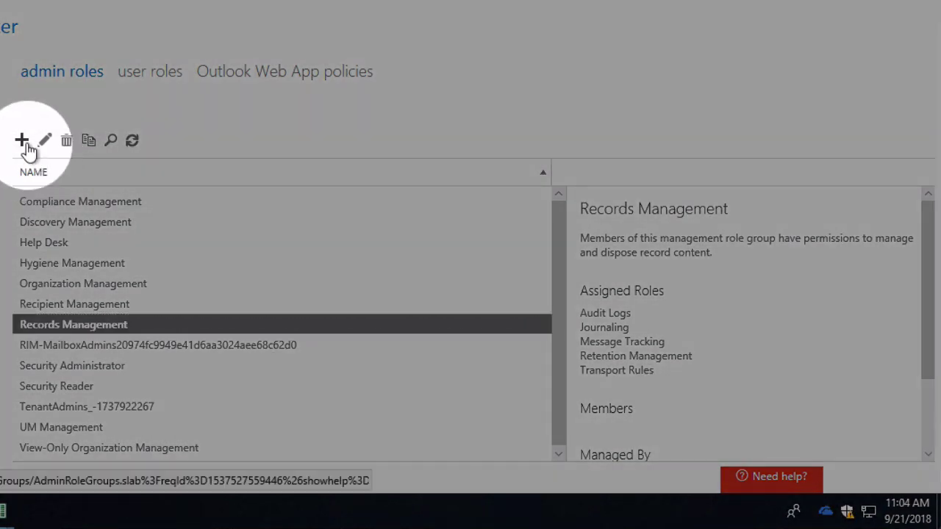
Step: Start a new Exchange role group named 'Audit Log Search'
{"action": "left_click", "coordinate": [25, 145]}
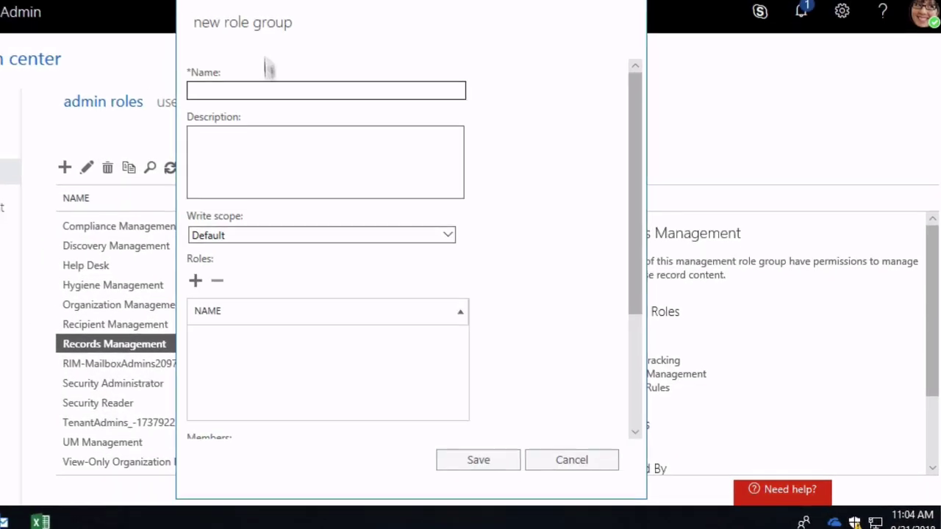
{"action": "left_click", "coordinate": [239, 89]}
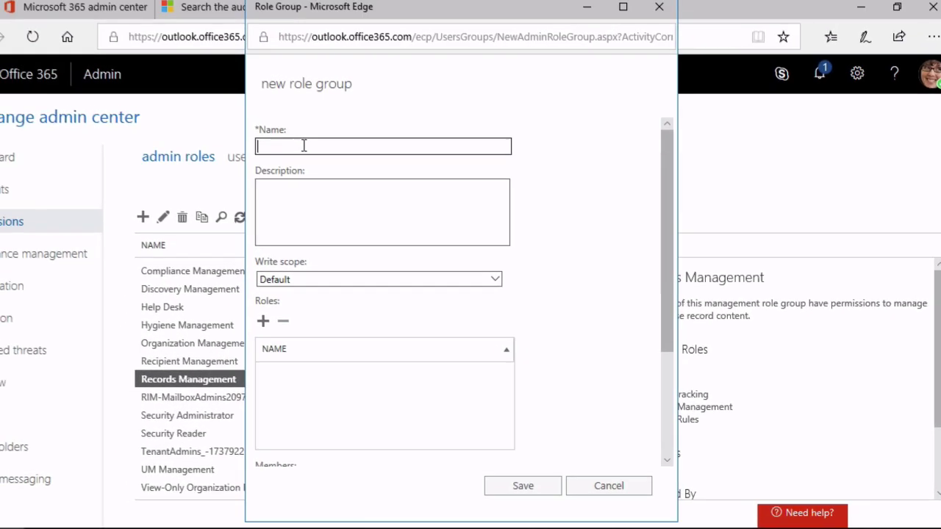
{"action": "type", "text": "Audit Log Search"}
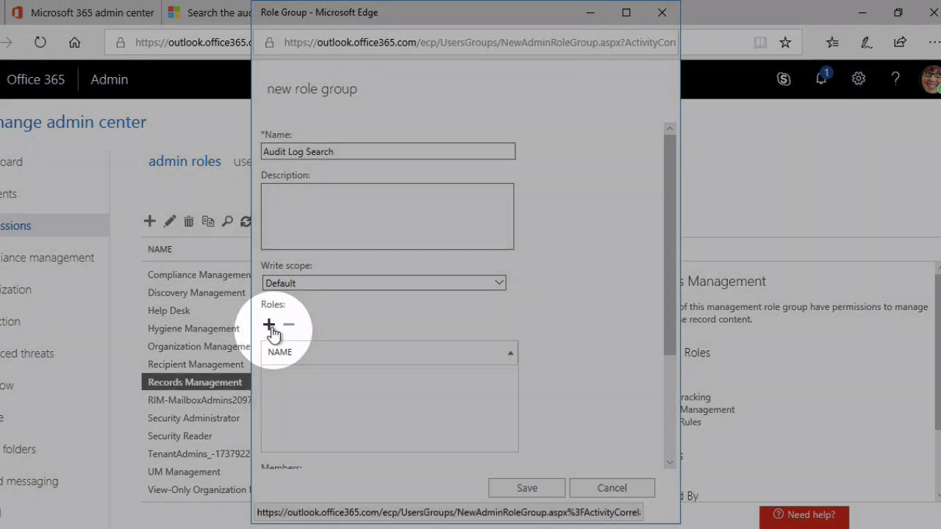
Step: Assign the Audit Logs role to the new group
{"action": "left_click", "coordinate": [269, 325]}
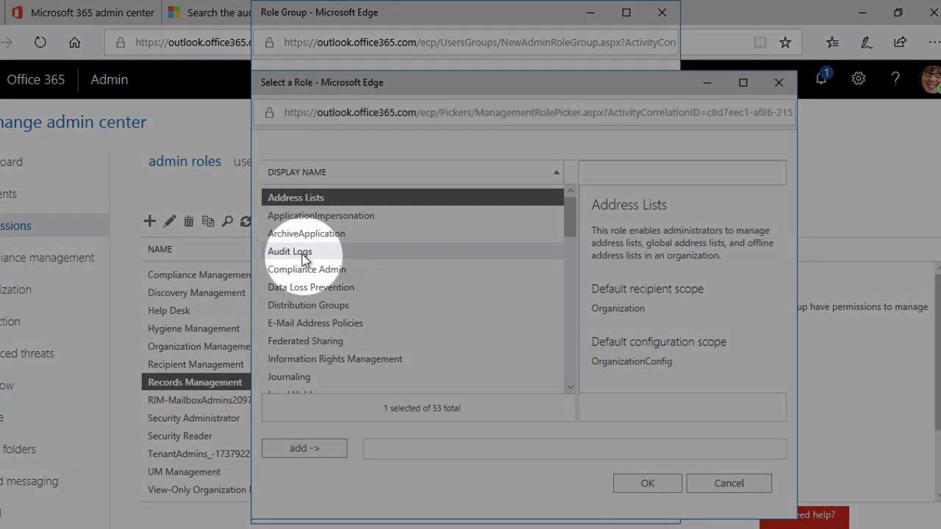
{"action": "left_click", "coordinate": [305, 253]}
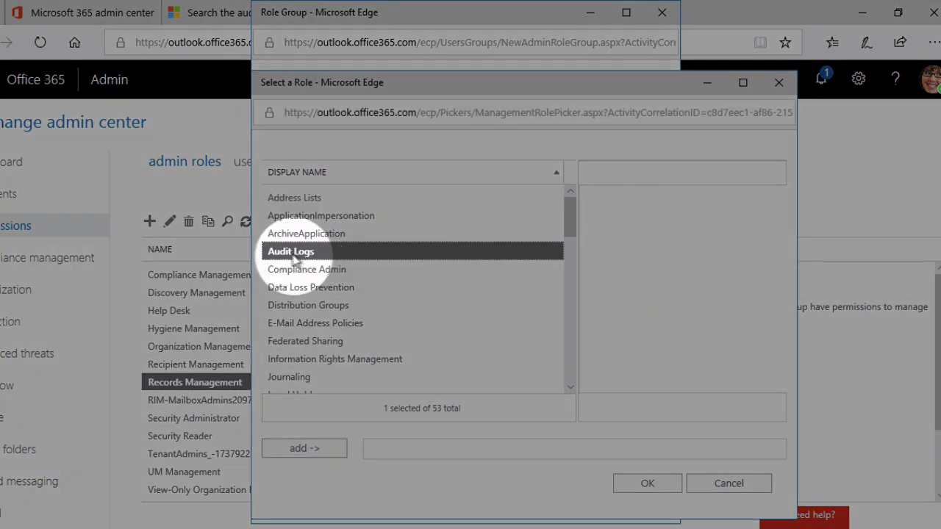
{"action": "left_click", "coordinate": [304, 446]}
{"action": "left_click_drag", "start_coordinate": [563, 231], "coordinate": [567, 365]}
{"action": "left_click", "coordinate": [313, 346]}
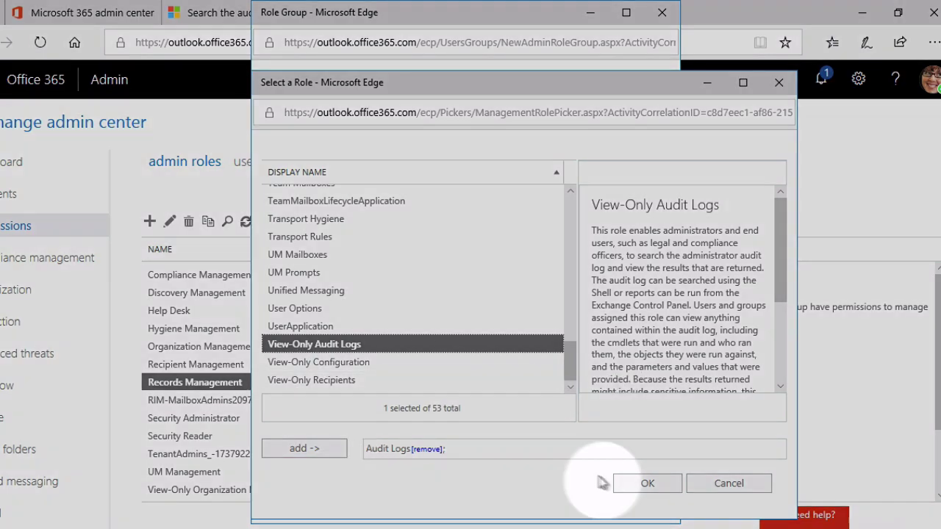
{"action": "left_click", "coordinate": [625, 483]}
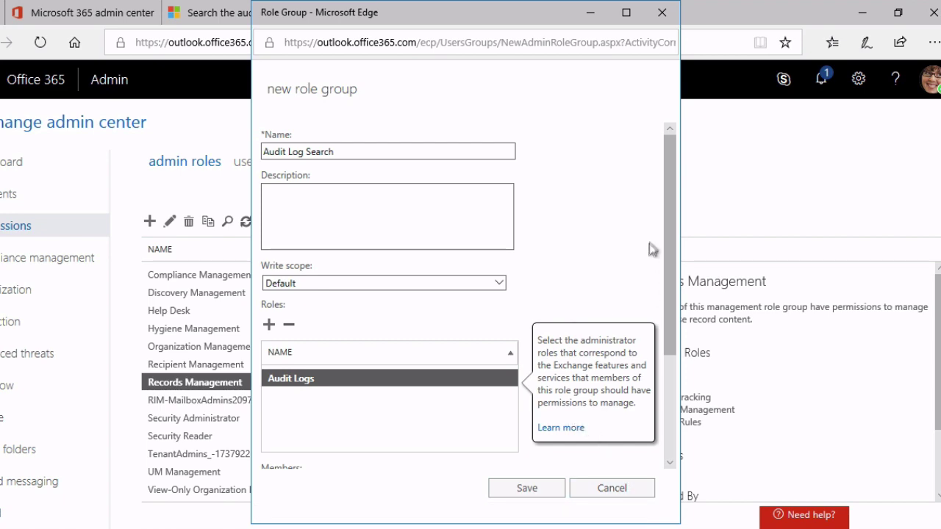
Step: Add two users as members of Audit Log Search and save the role group
{"action": "scroll", "coordinate": [672, 209], "scroll_direction": "down", "scroll_amount": 3}
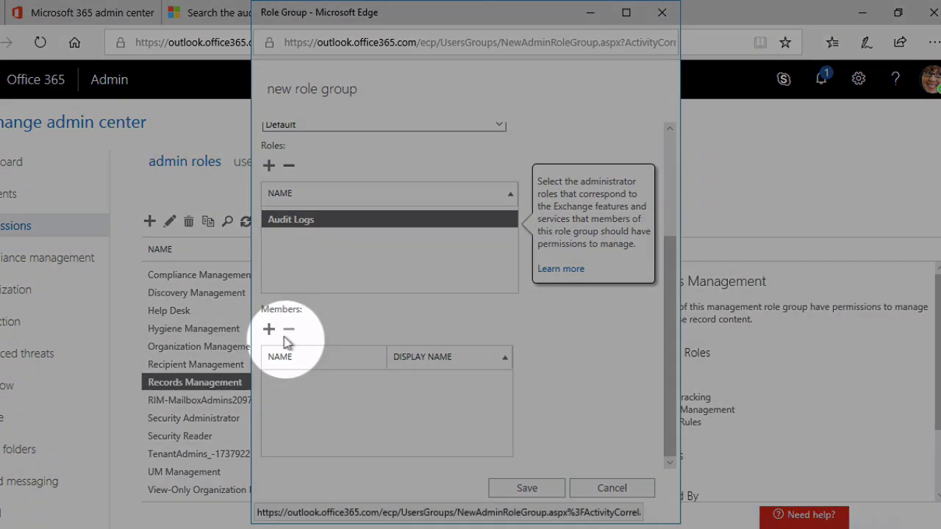
{"action": "left_click", "coordinate": [269, 329]}
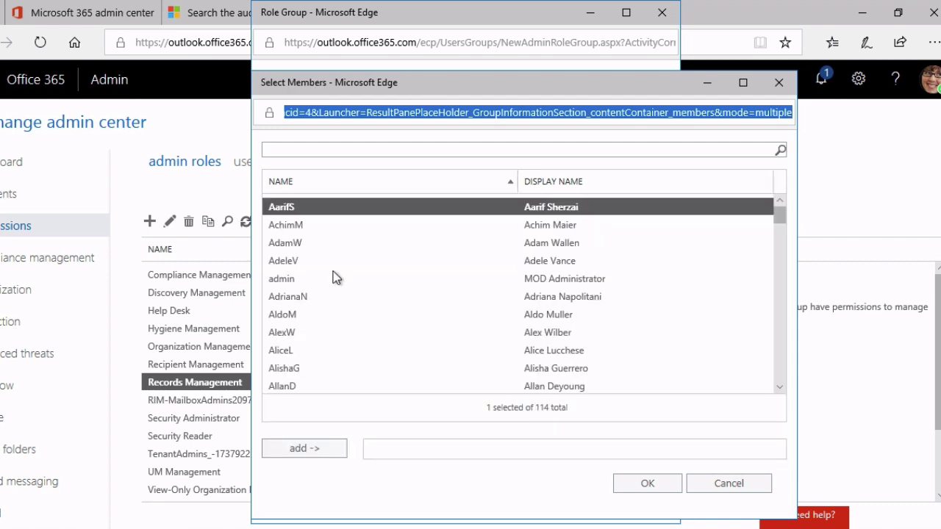
{"action": "left_click", "coordinate": [294, 244]}
{"action": "left_click", "coordinate": [302, 450]}
{"action": "left_click", "coordinate": [289, 278]}
{"action": "left_click", "coordinate": [292, 262]}
{"action": "left_click", "coordinate": [308, 449]}
{"action": "left_click", "coordinate": [649, 484]}
{"action": "left_click", "coordinate": [532, 490]}
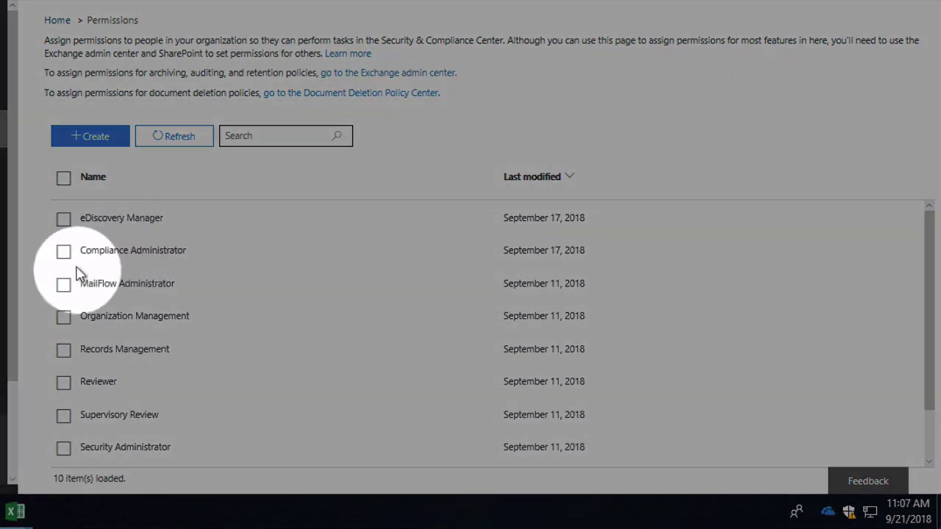
Step: Check Compliance Administrator's details, then scroll Organization Management's assigned roles to Audit Logs
{"action": "left_click", "coordinate": [65, 252]}
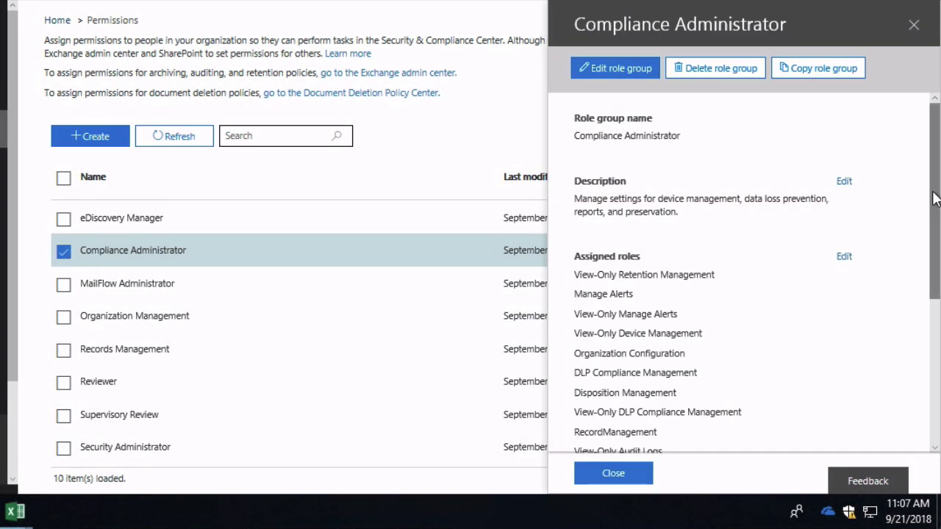
{"action": "left_click_drag", "start_coordinate": [935, 202], "coordinate": [935, 276]}
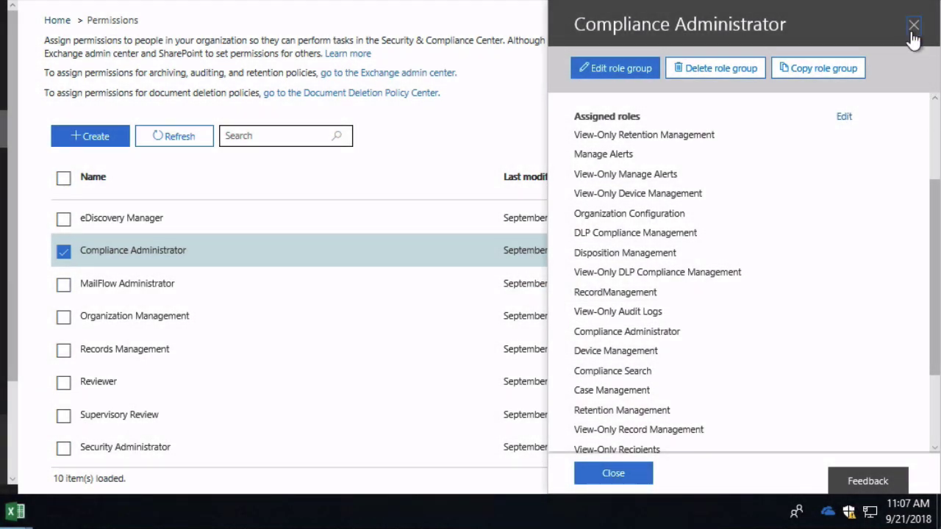
{"action": "left_click", "coordinate": [913, 24]}
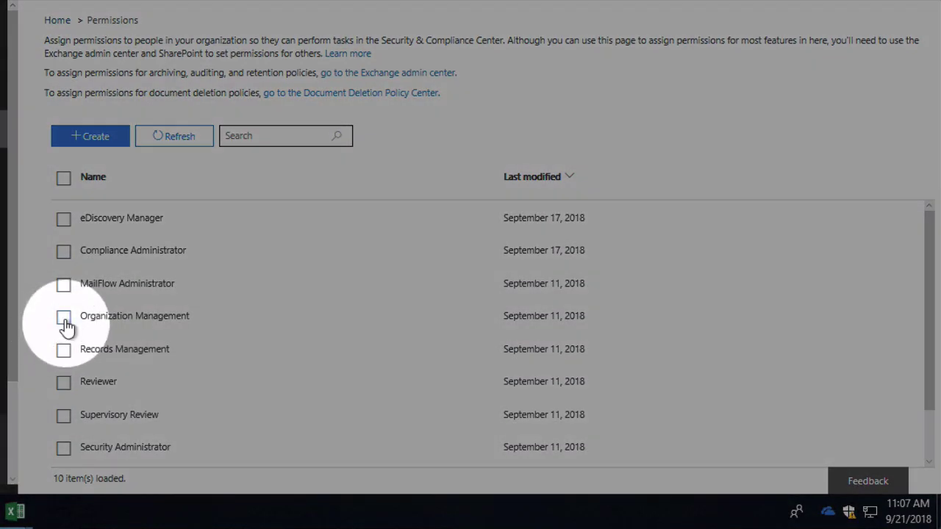
{"action": "left_click", "coordinate": [65, 321]}
{"action": "scroll", "coordinate": [933, 197], "scroll_direction": "down", "scroll_amount": 2}
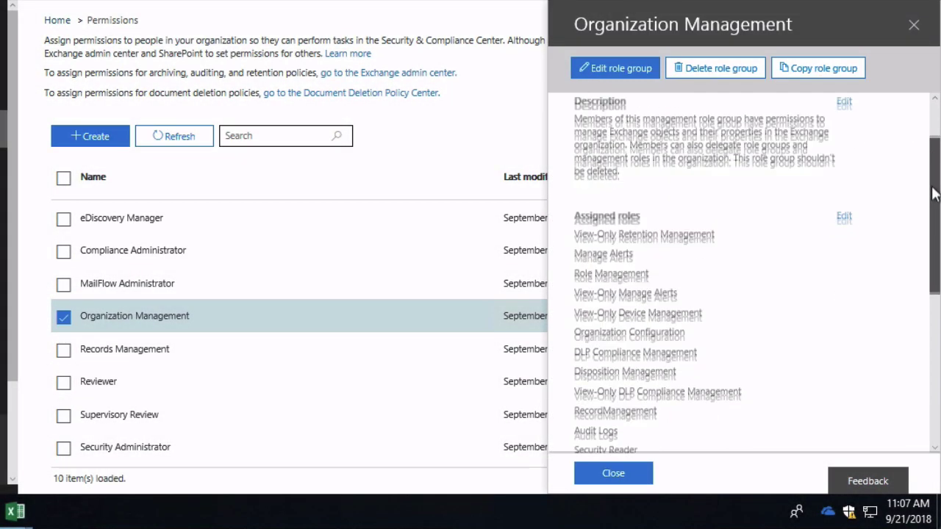
{"action": "left_click_drag", "start_coordinate": [934, 197], "coordinate": [931, 241]}
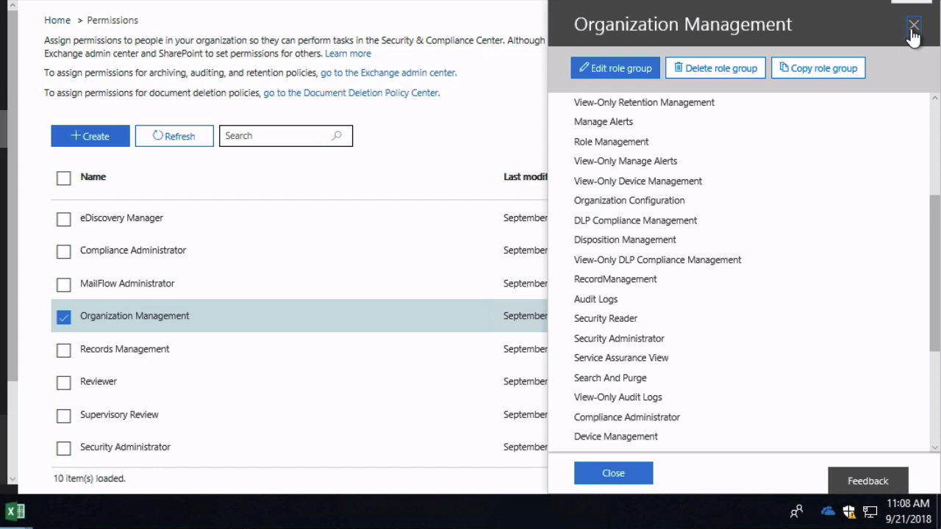
Step: Start a new Security & Compliance role group named 'Audit Log Search'
{"action": "left_click", "coordinate": [911, 30]}
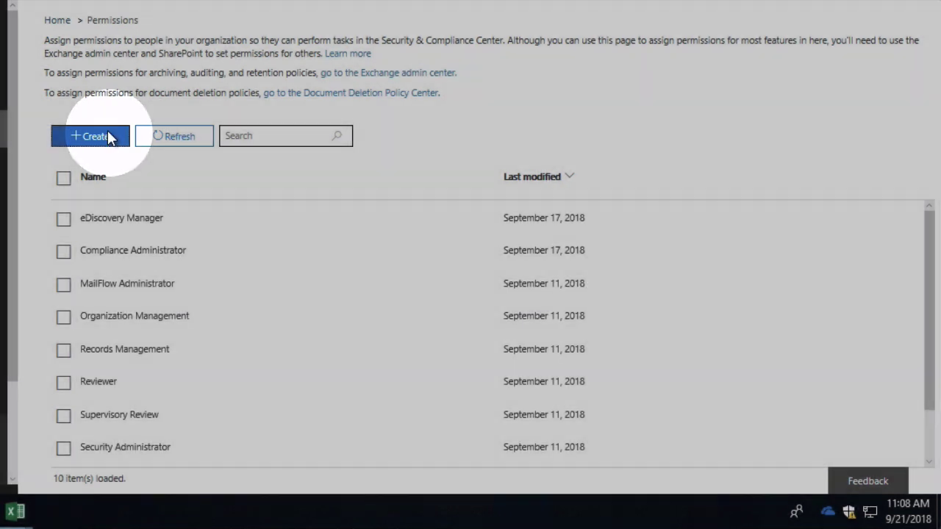
{"action": "left_click", "coordinate": [108, 137]}
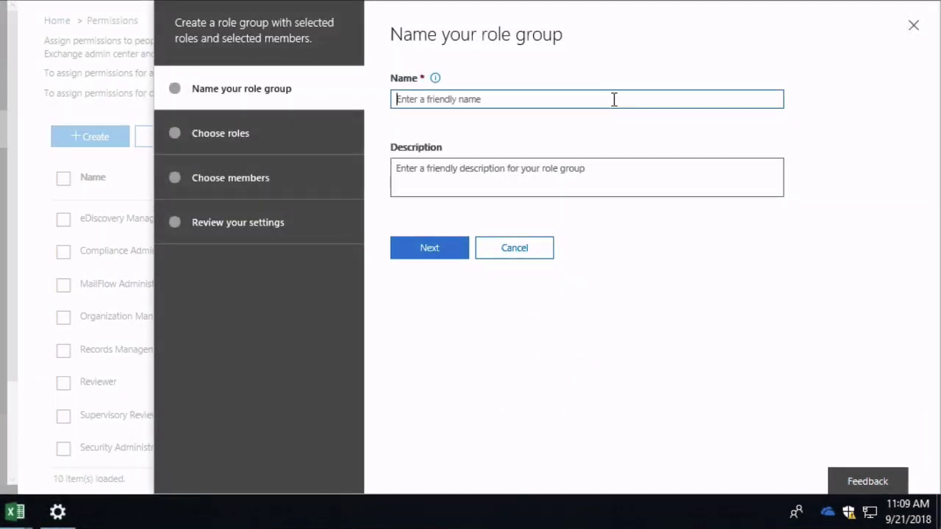
{"action": "type", "text": "Audit Log Search"}
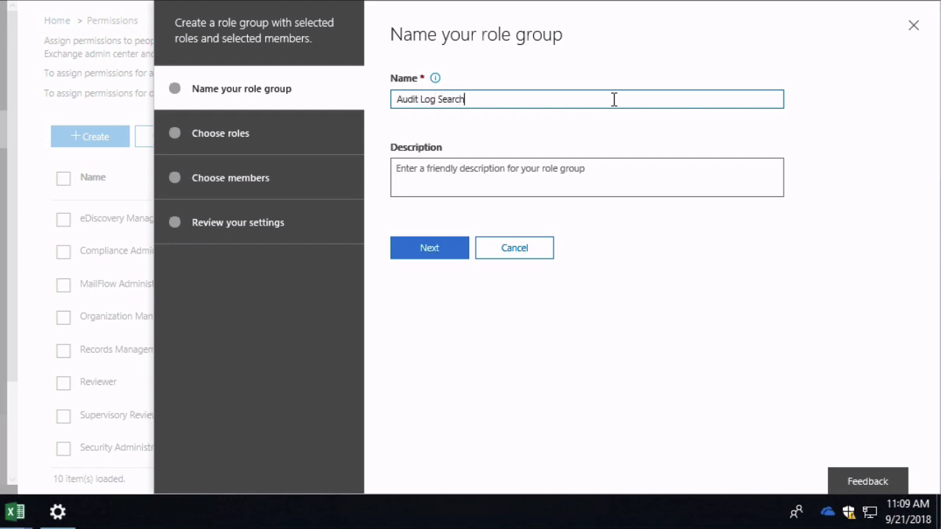
{"action": "left_click", "coordinate": [513, 205]}
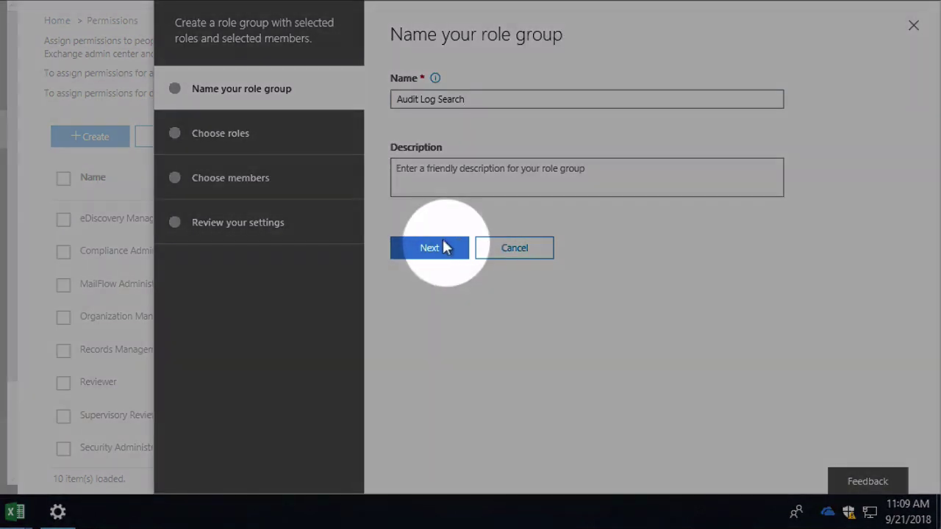
{"action": "left_click", "coordinate": [441, 249]}
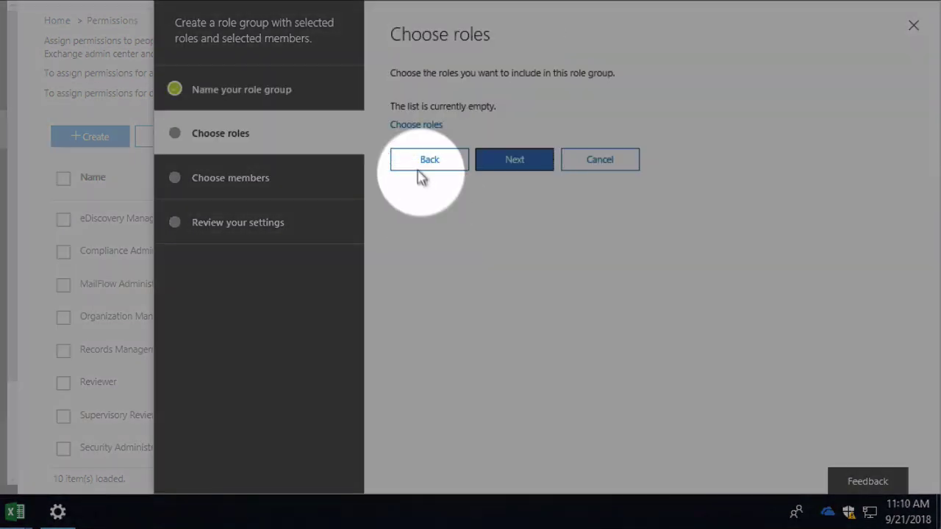
Step: Choose Audit Logs as the group's role
{"action": "left_click", "coordinate": [418, 125]}
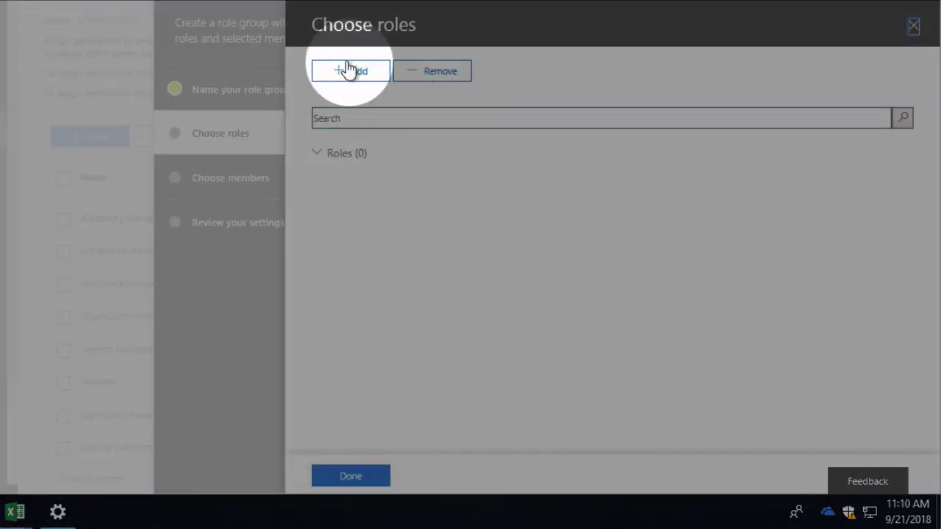
{"action": "left_click", "coordinate": [347, 66]}
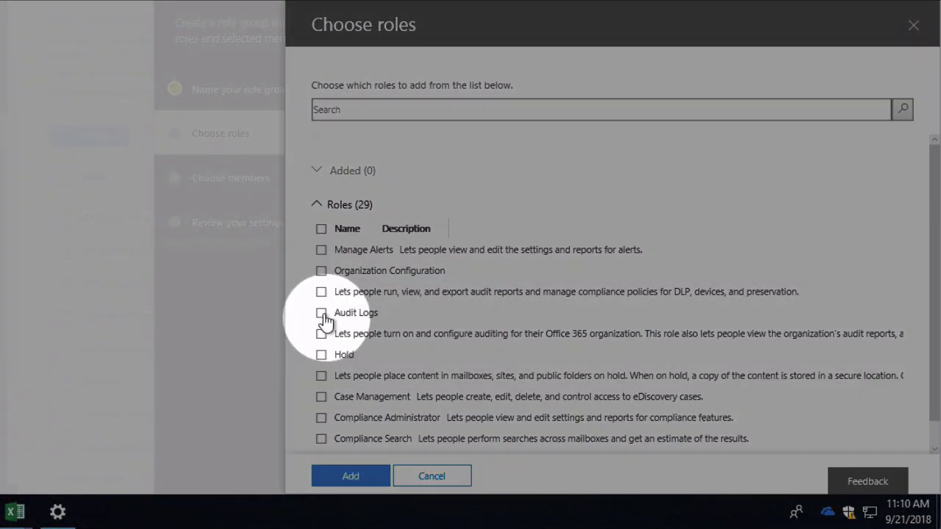
{"action": "left_click", "coordinate": [321, 314]}
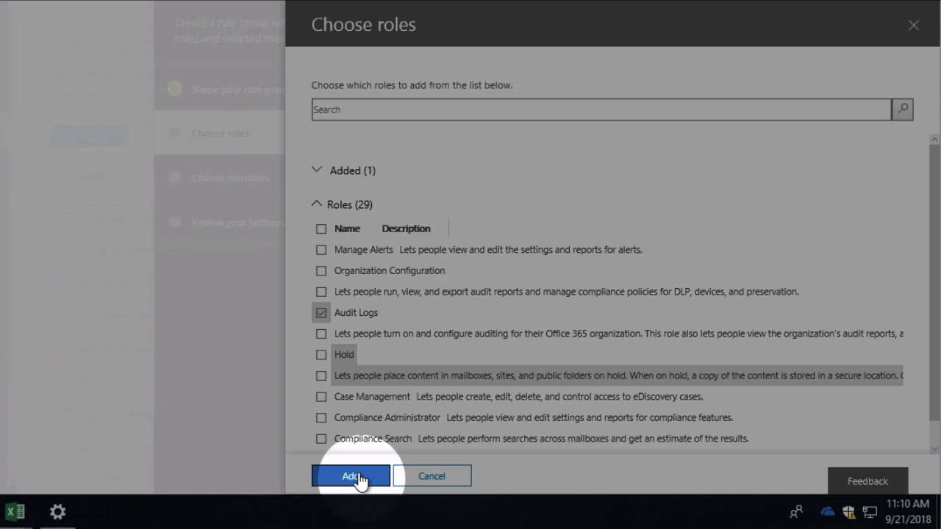
{"action": "left_click", "coordinate": [359, 477]}
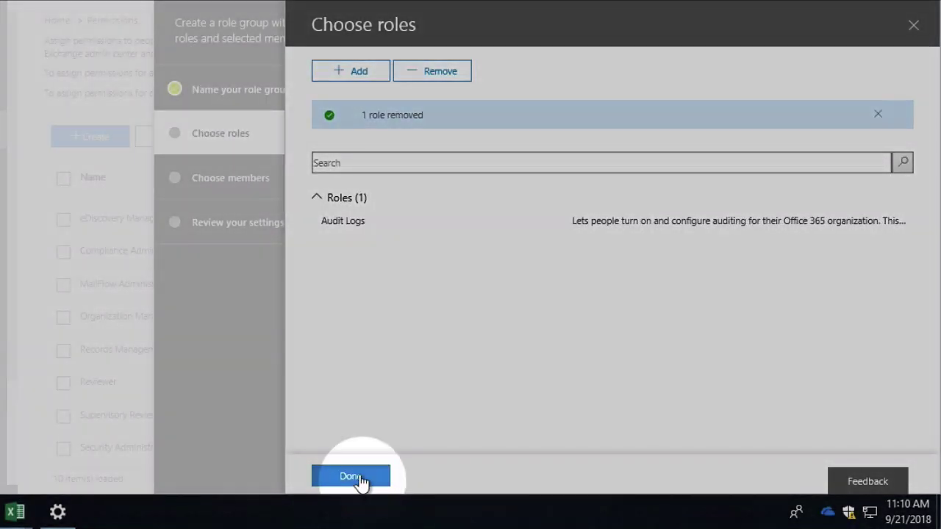
{"action": "left_click", "coordinate": [359, 481]}
Step: Add two members to Audit Log Search and submit the role group for creation
{"action": "left_click", "coordinate": [512, 180]}
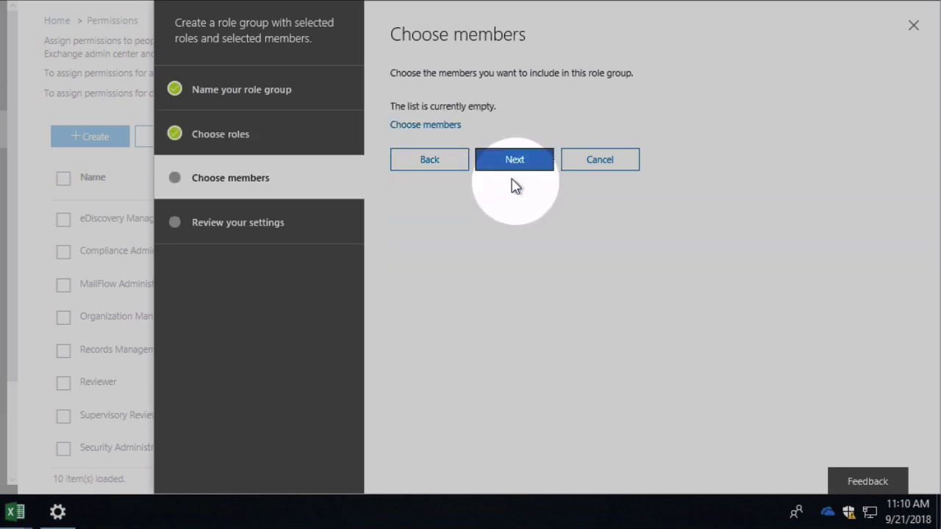
{"action": "left_click", "coordinate": [447, 127]}
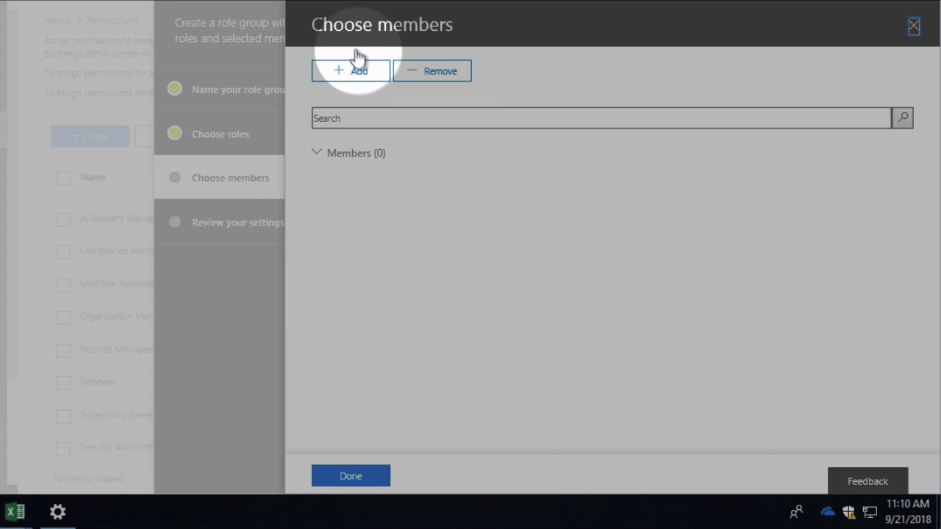
{"action": "left_click", "coordinate": [353, 72]}
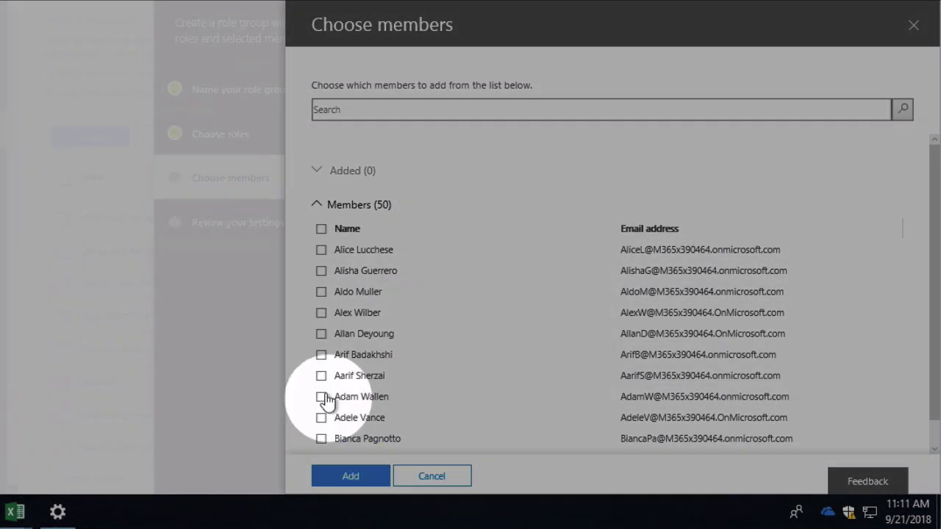
{"action": "left_click", "coordinate": [321, 397]}
{"action": "left_click", "coordinate": [321, 417]}
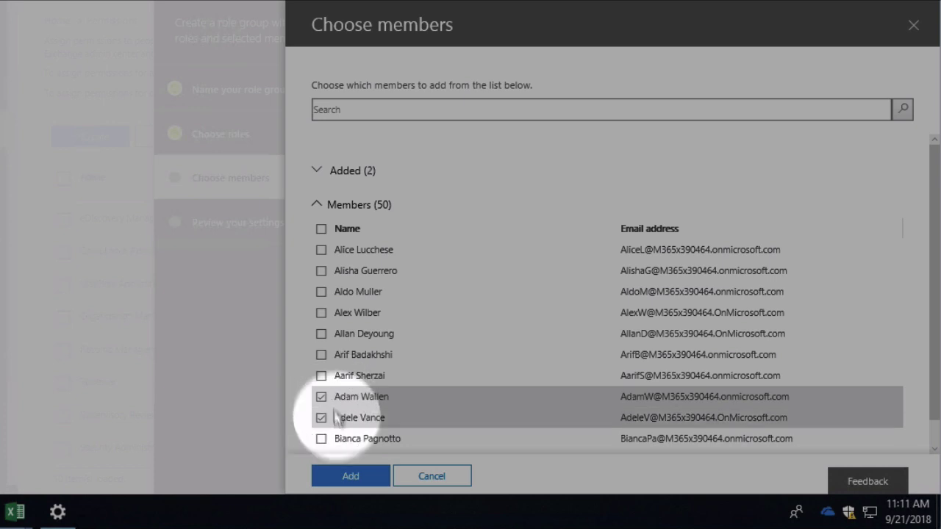
{"action": "left_click", "coordinate": [346, 476]}
{"action": "left_click", "coordinate": [343, 477]}
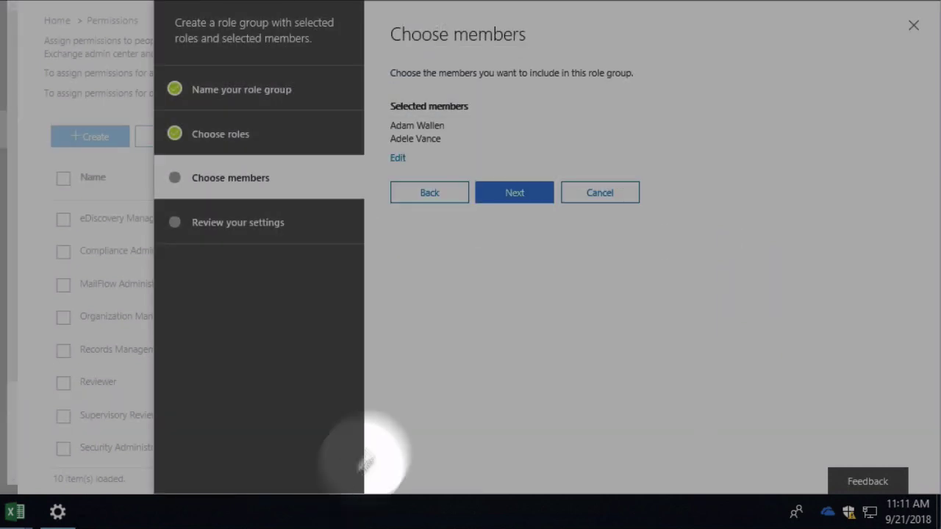
{"action": "left_click", "coordinate": [515, 196]}
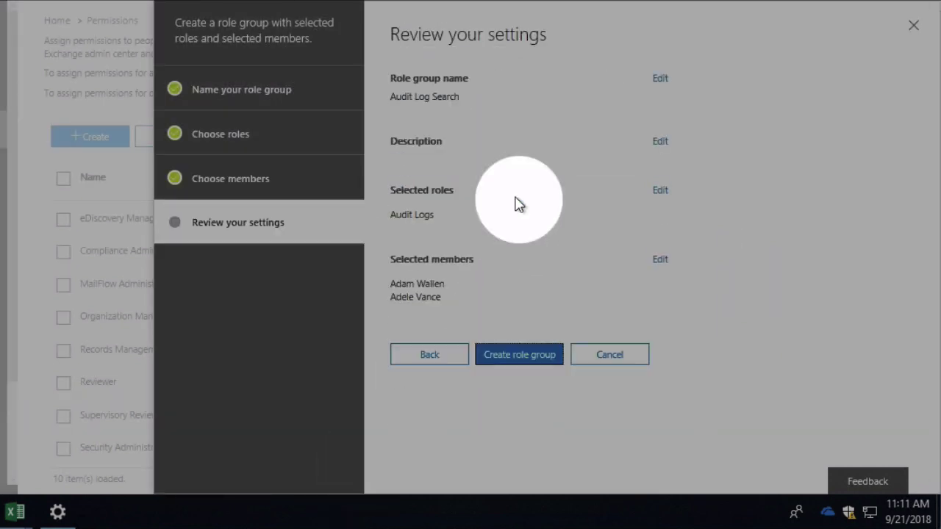
{"action": "left_click", "coordinate": [523, 356]}
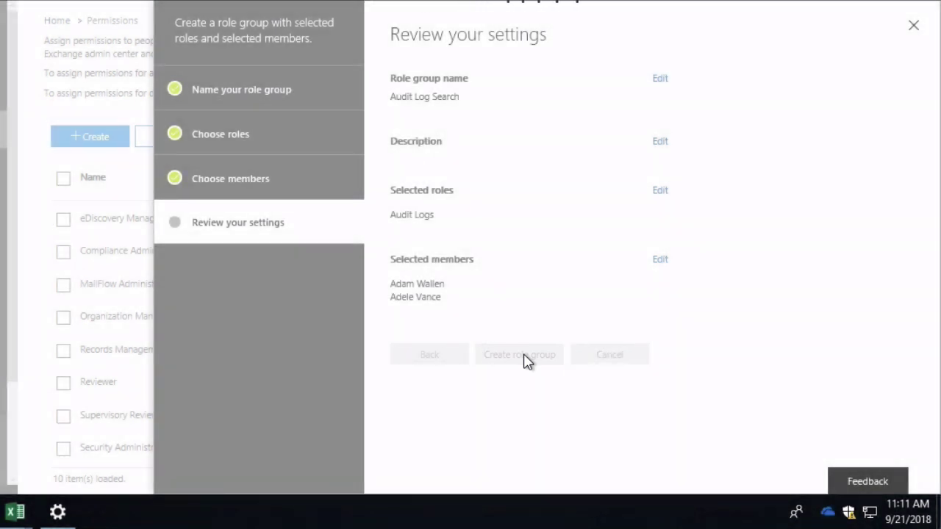